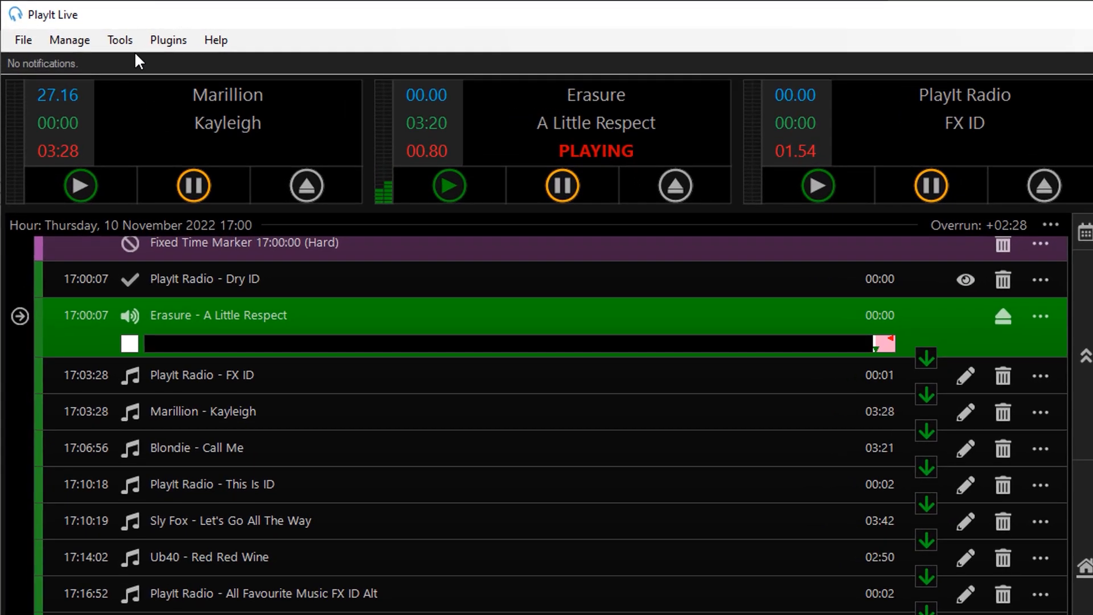
Open Auto Adjust and start the Advanced Scheduling module trial that it requires.
click(117, 40)
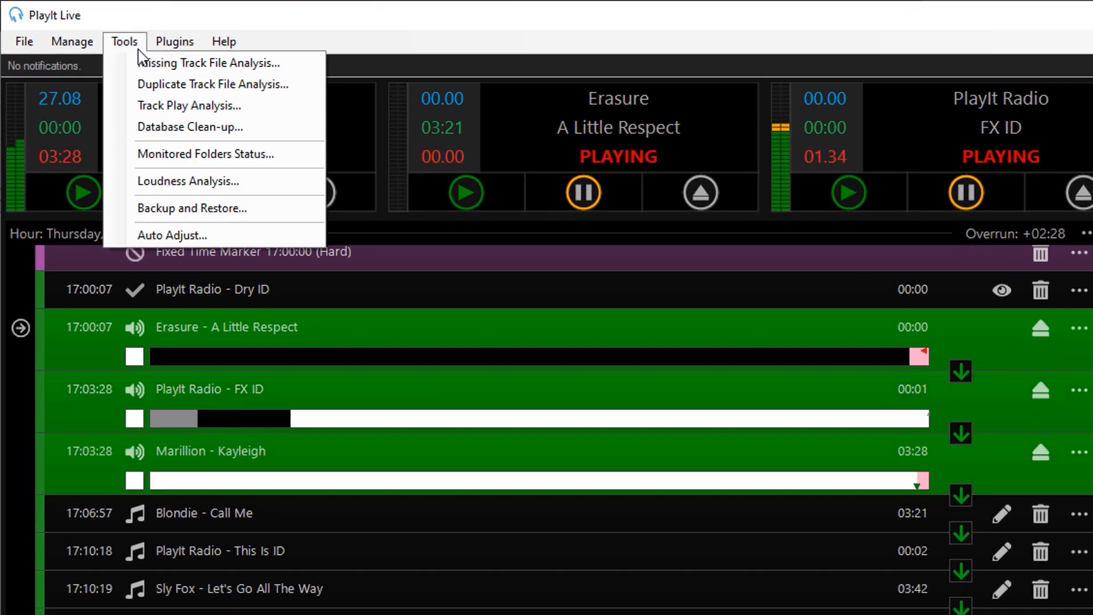
click(240, 232)
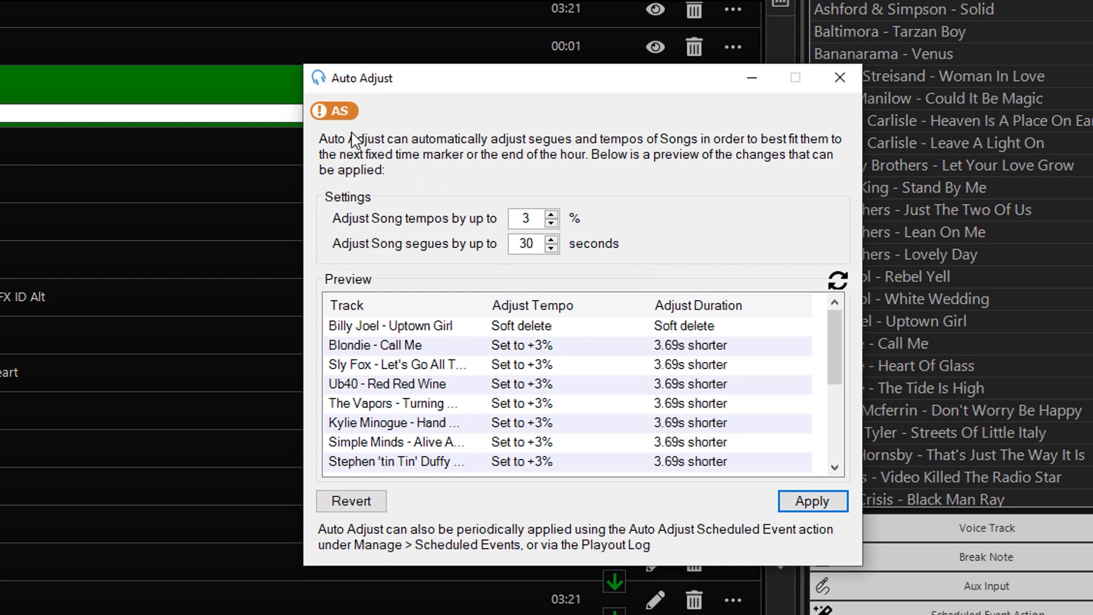
mouse_move(347, 119)
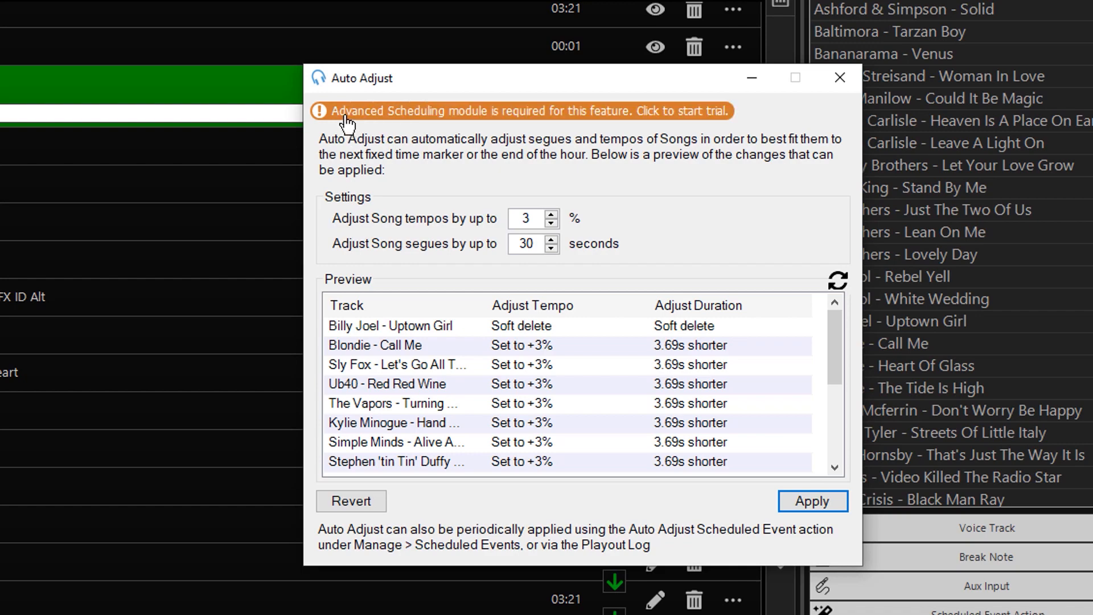
click(347, 119)
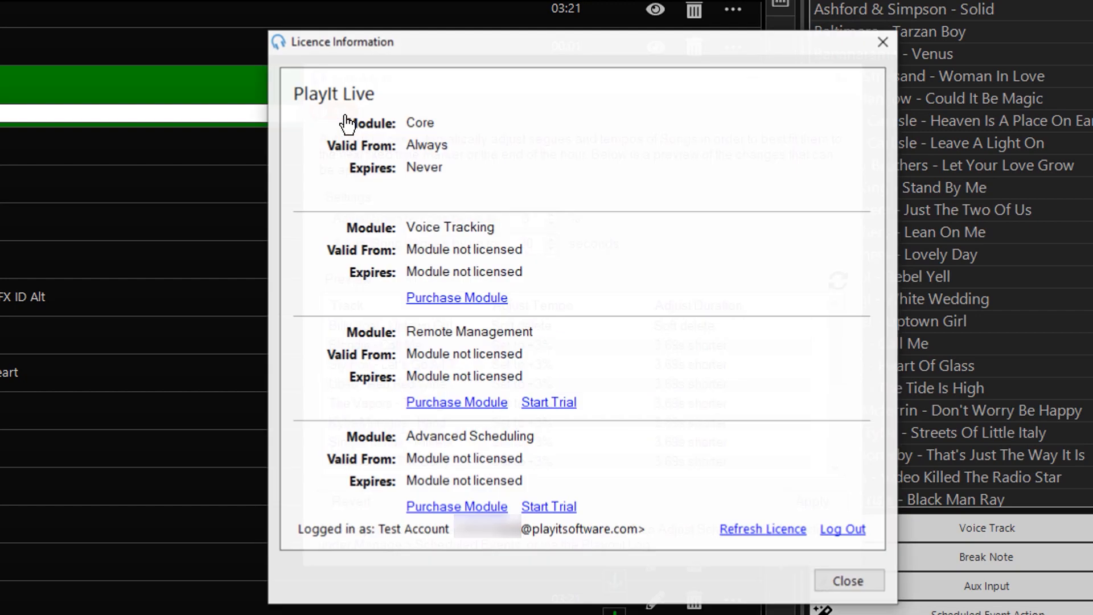
click(564, 509)
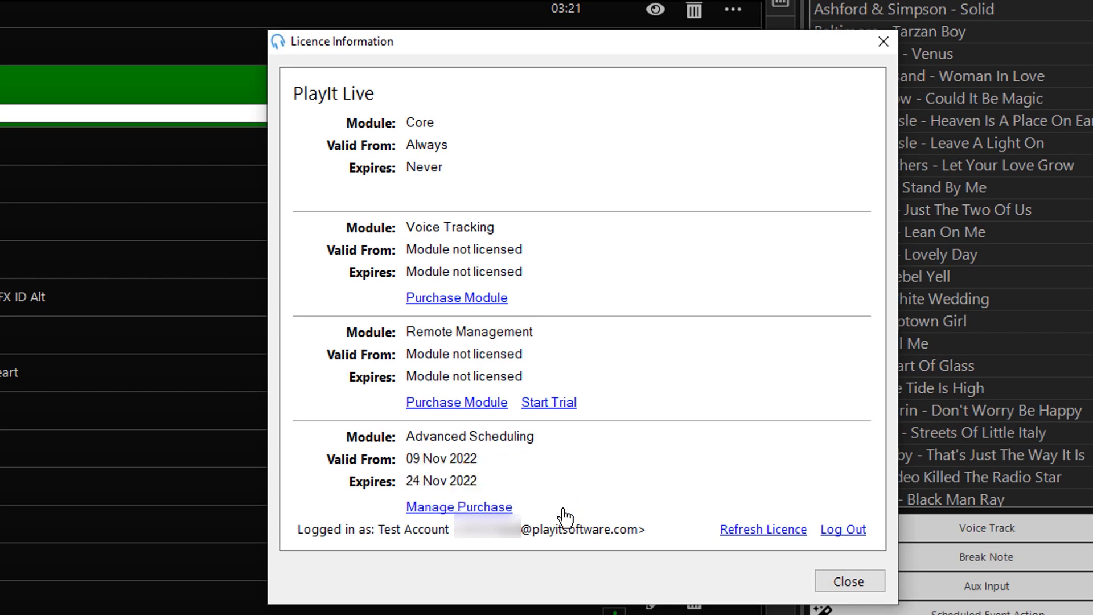
click(822, 586)
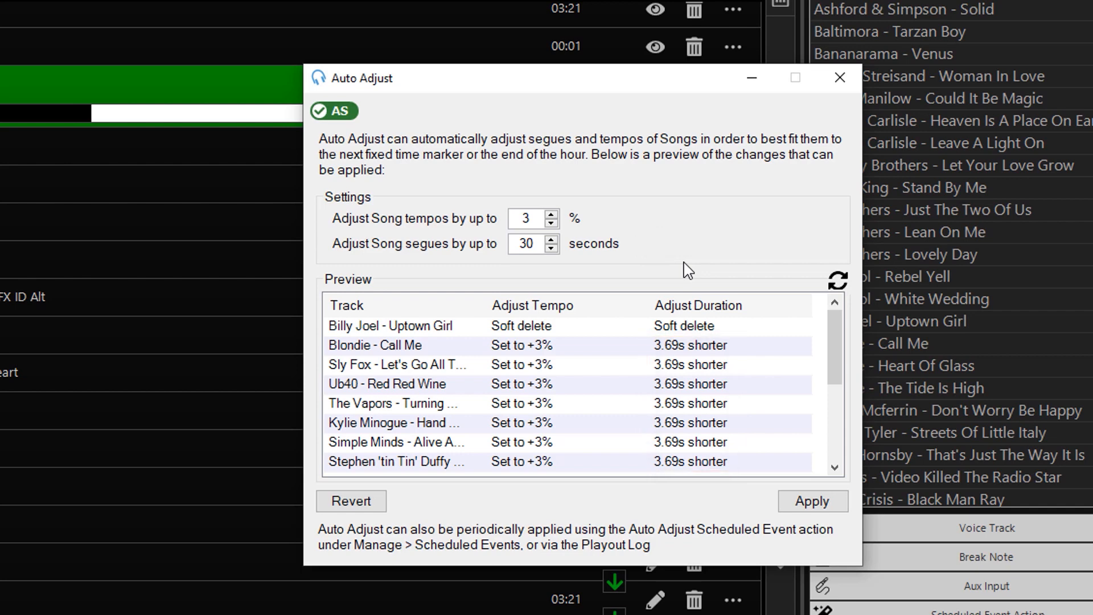
Apply the previewed Auto Adjust changes, limited to 3% tempo and 30 seconds of segue, and close the tool.
click(840, 512)
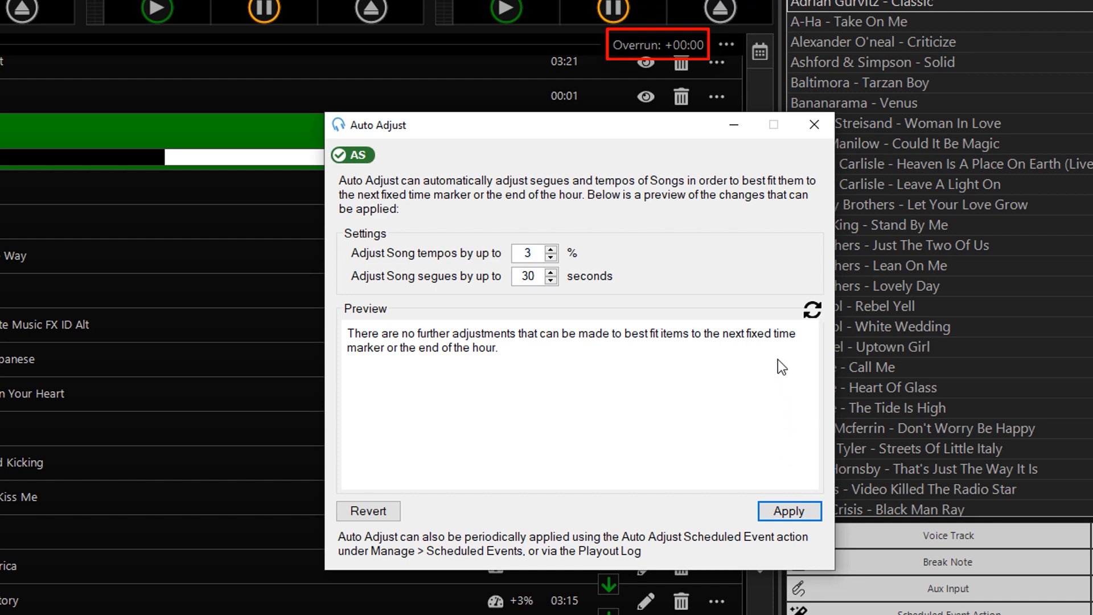
click(812, 125)
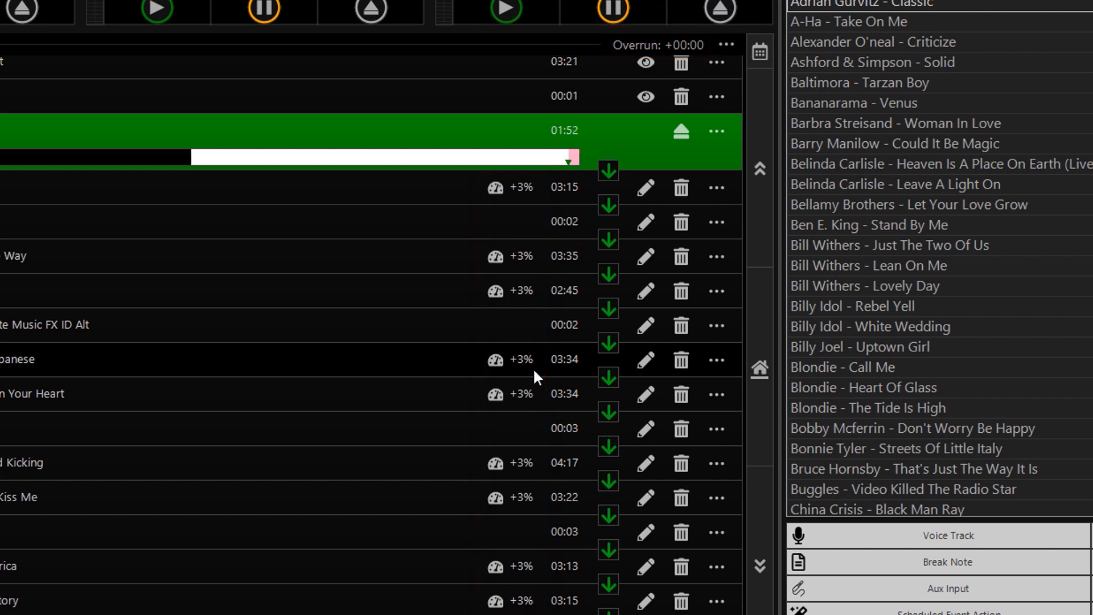
Try extending the end of Sly Fox - Let's Go All The Way in the segue into Ub40 - Red Red Wine.
click(643, 292)
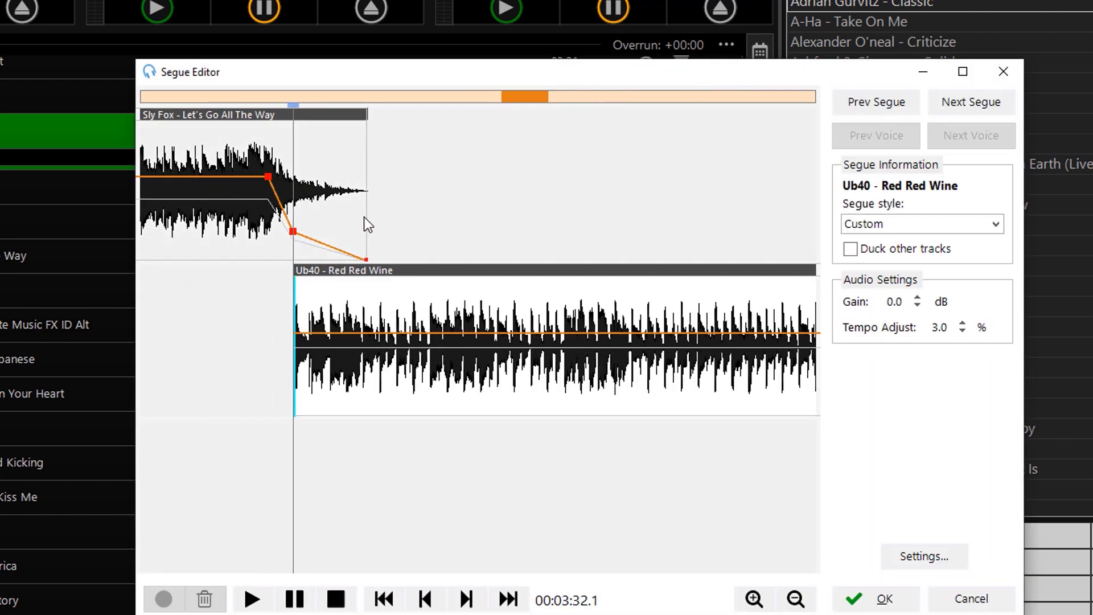
drag(366, 217, 551, 222)
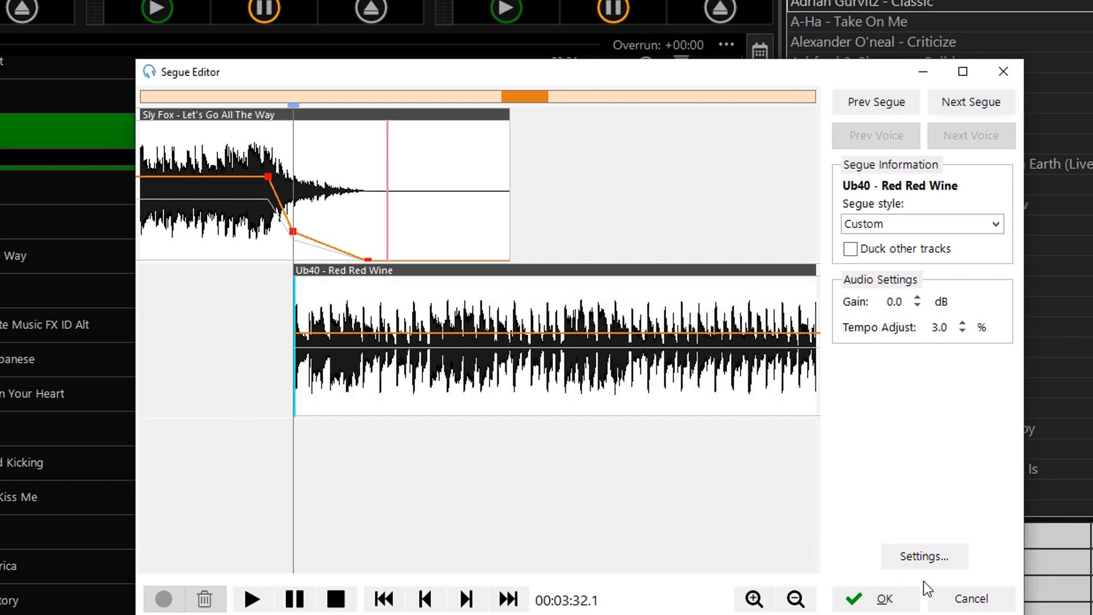
click(936, 598)
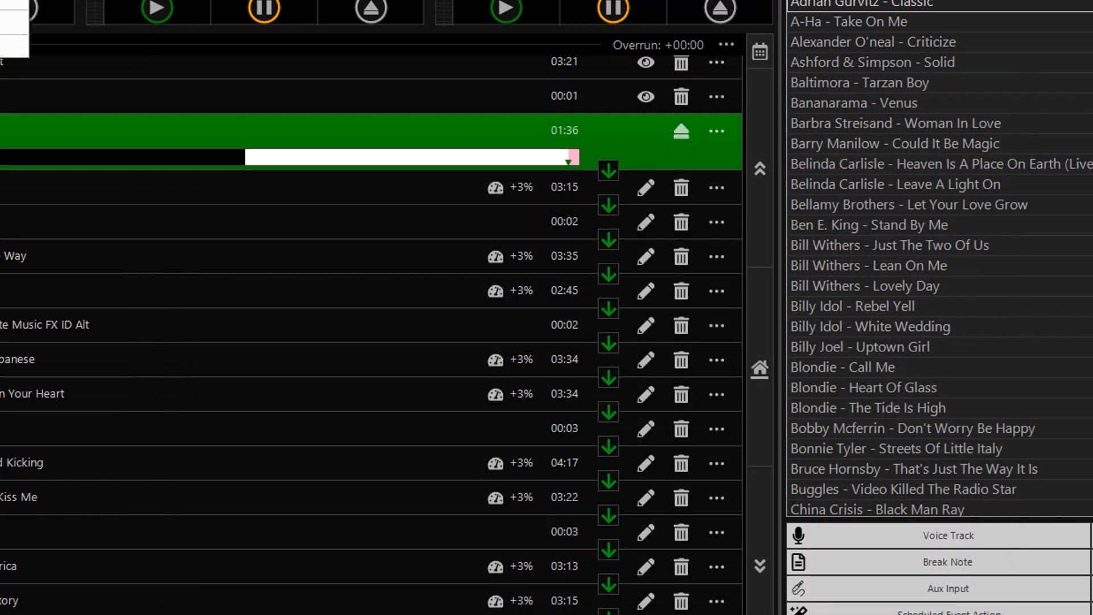
Revert the applied Auto Adjust changes and apply them again with the same limits.
click(1, 23)
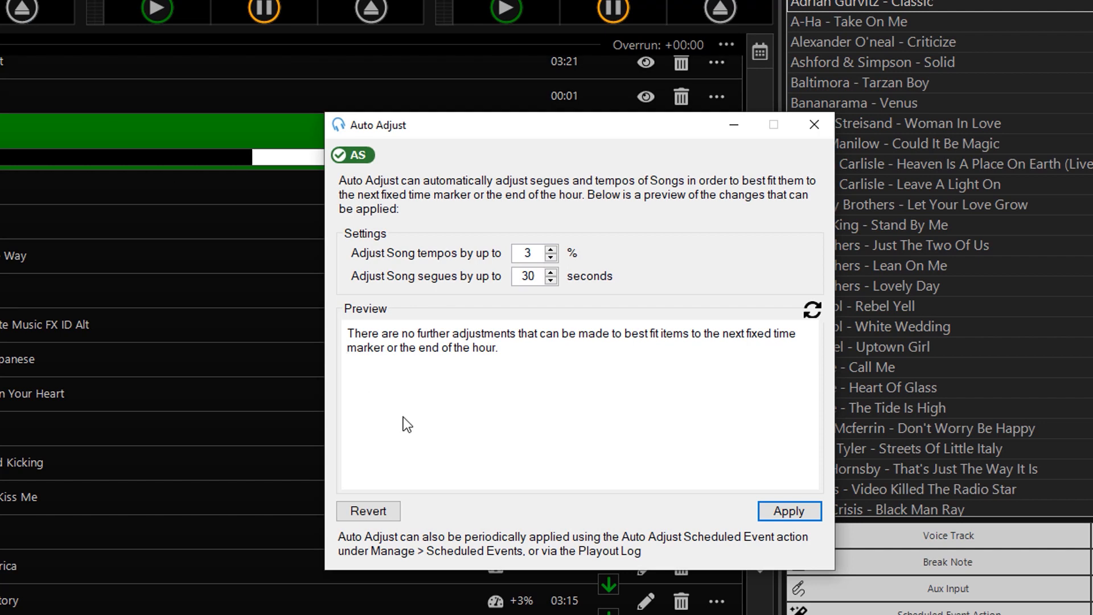
click(394, 514)
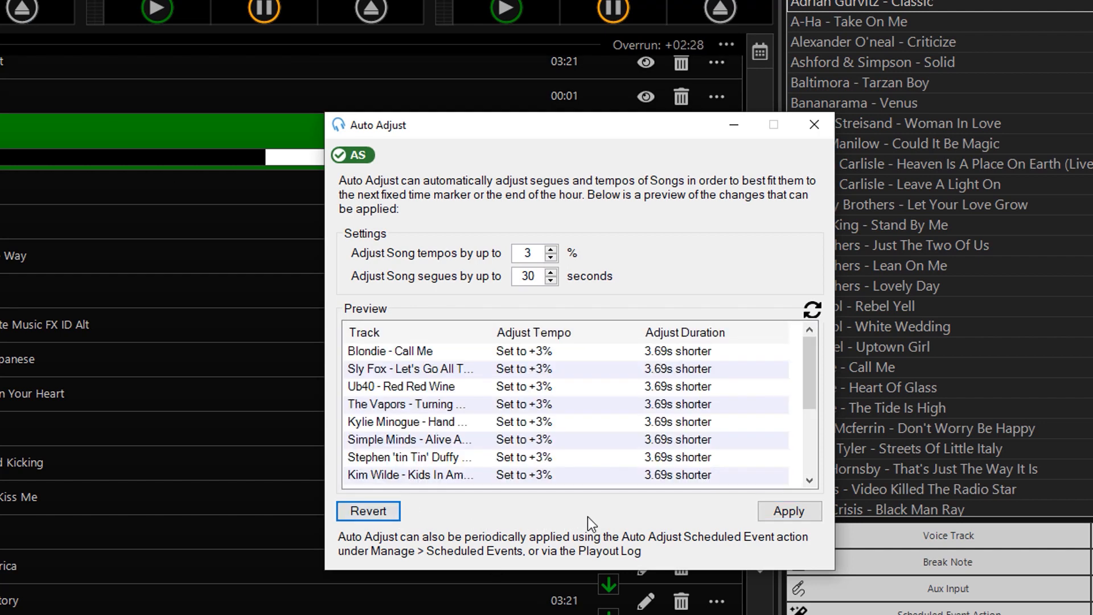
click(771, 517)
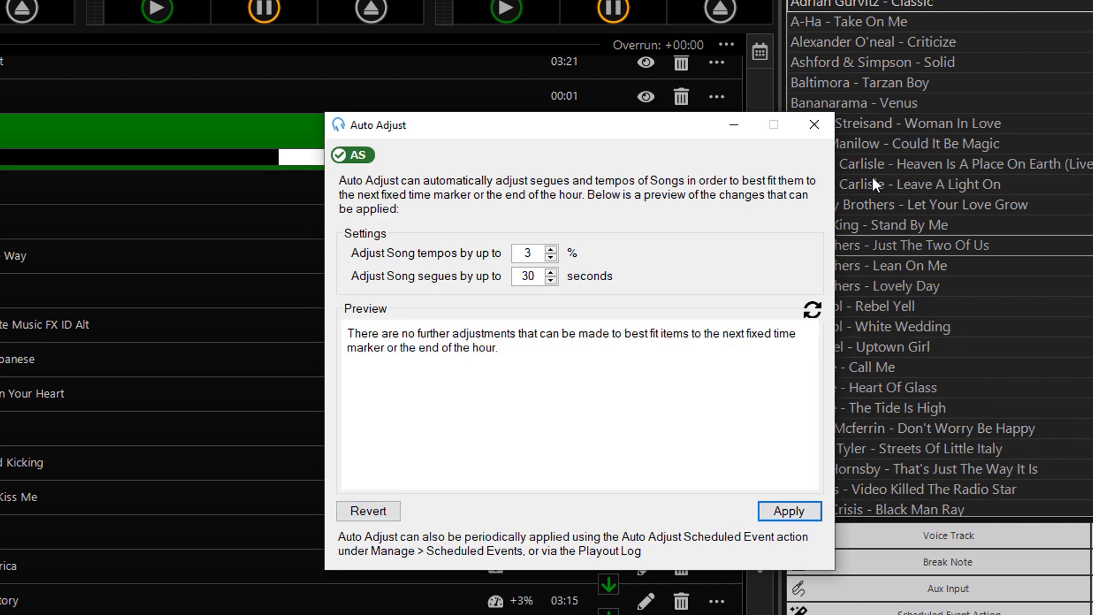
click(819, 128)
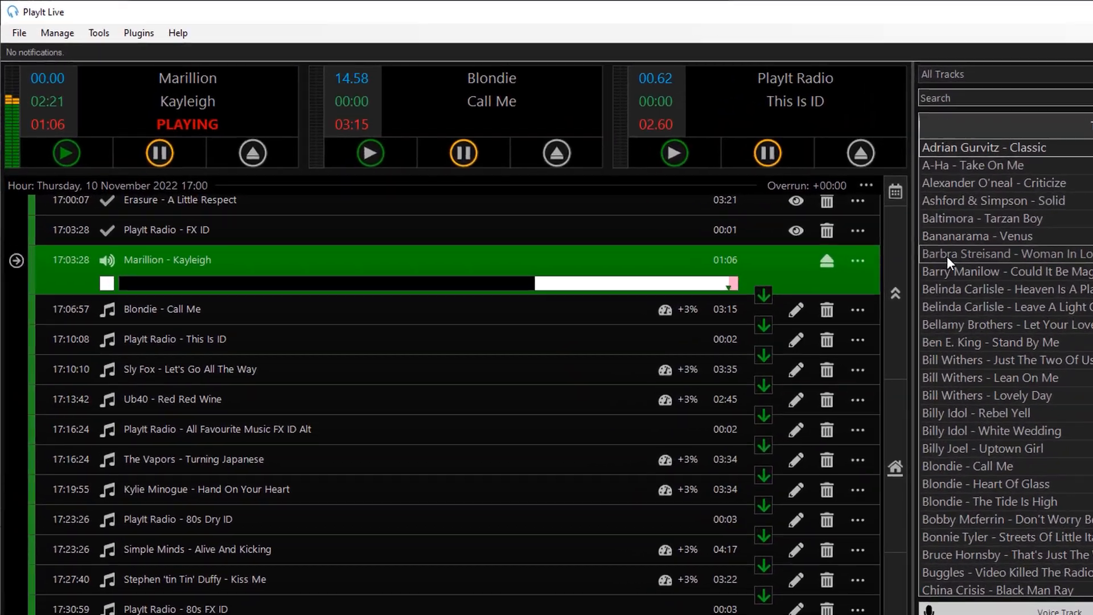
Create a new scheduled event named Auto Adjust.
click(72, 36)
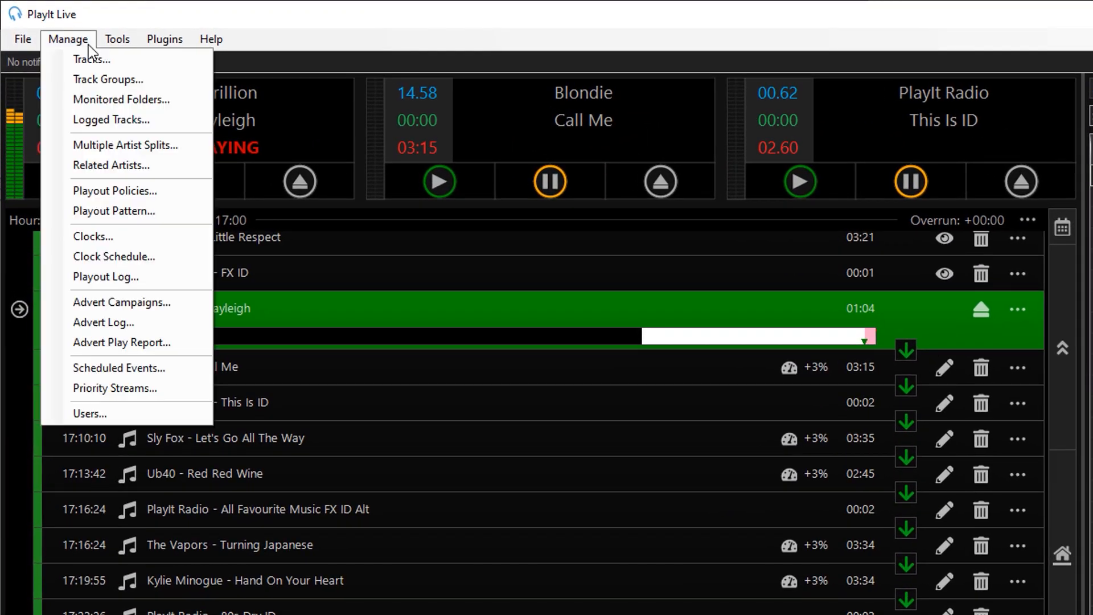
click(177, 367)
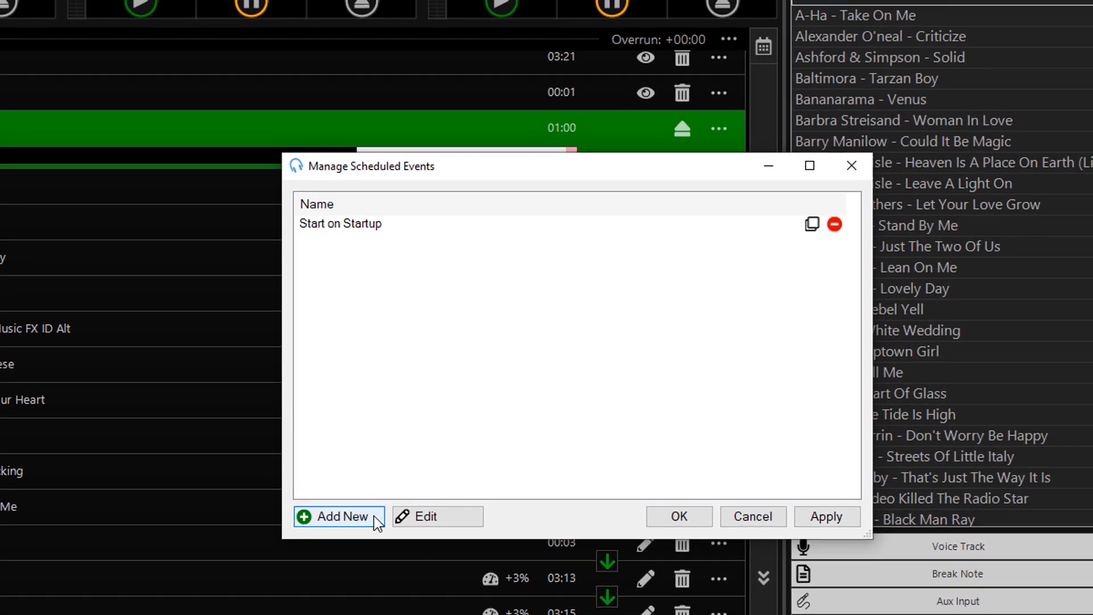
click(373, 515)
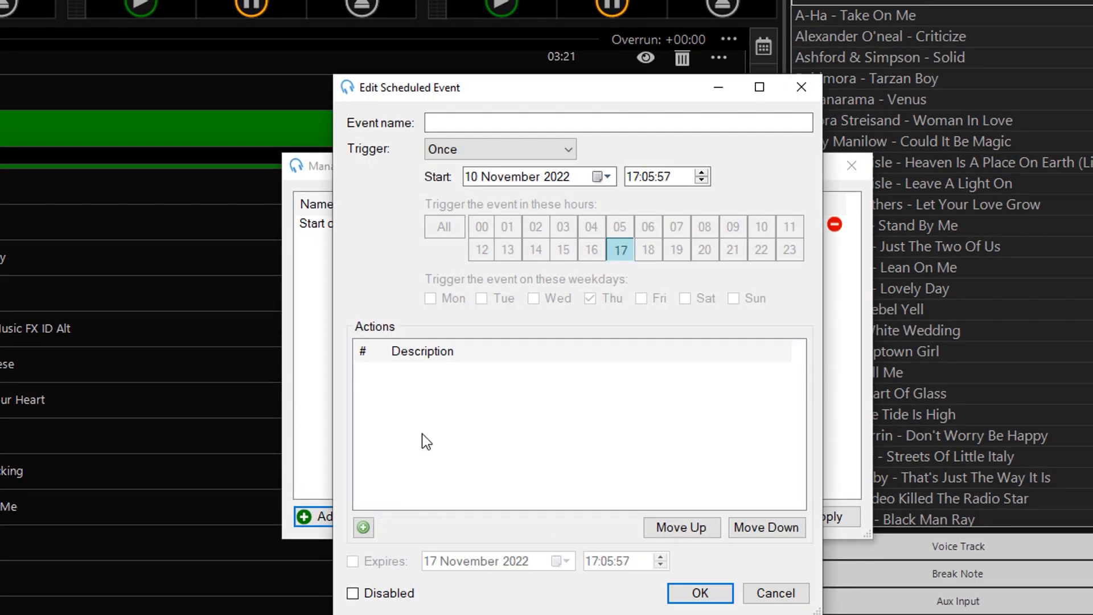
click(456, 118)
text(A)
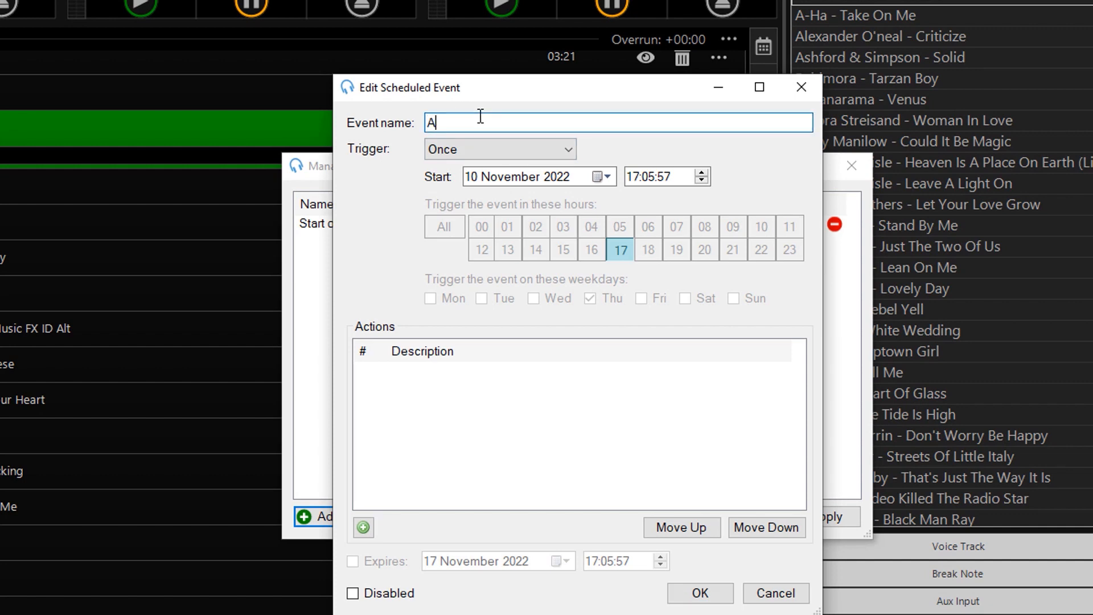
text(uto Adjust)
Set the event to trigger daily in all hours, with a start time of 17:01:00.
click(515, 152)
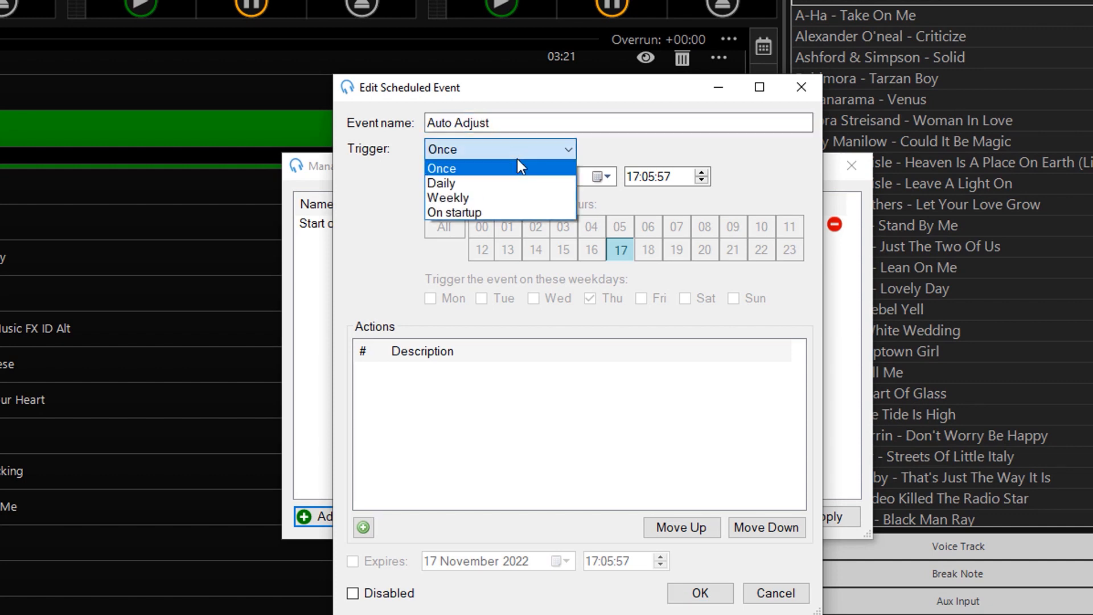
click(521, 184)
click(451, 225)
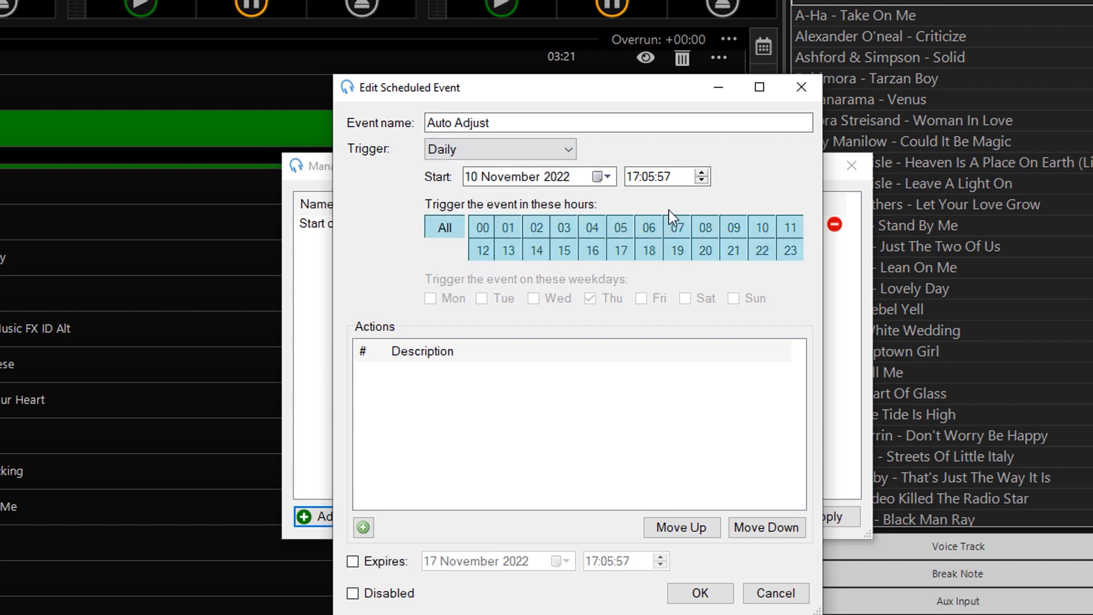
click(651, 180)
text(0100)
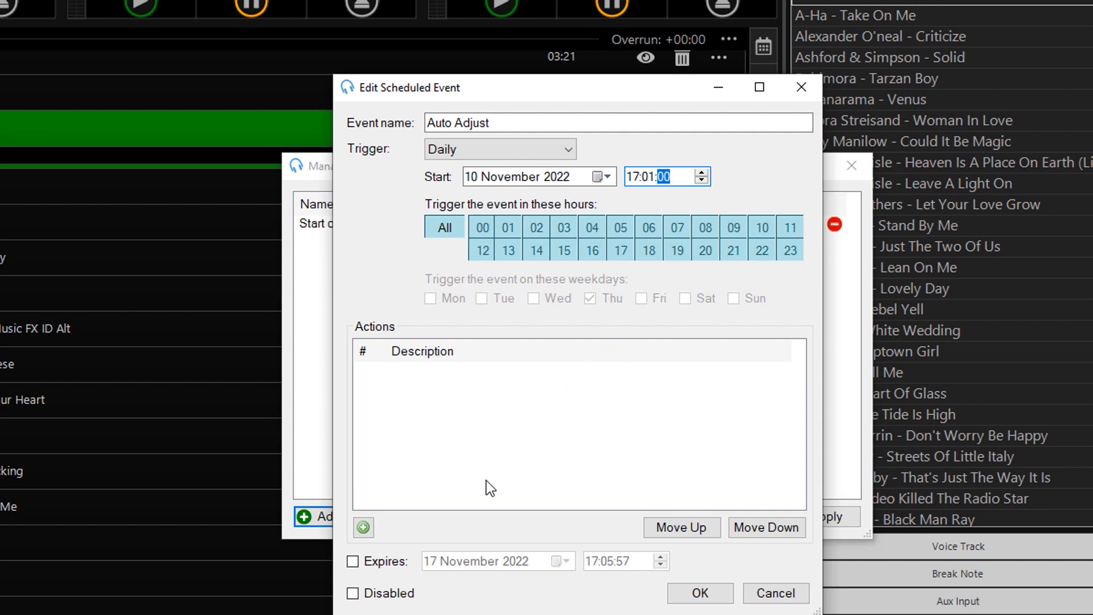
Add the Live Assist Auto Adjust action to the event and save the scheduled events.
click(369, 532)
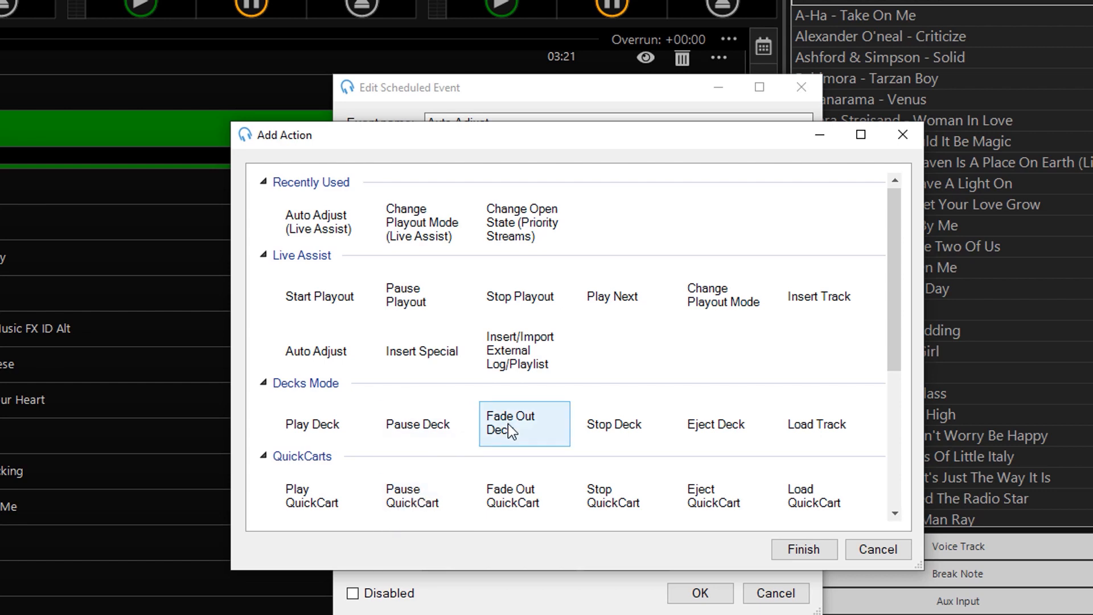
double_click(361, 361)
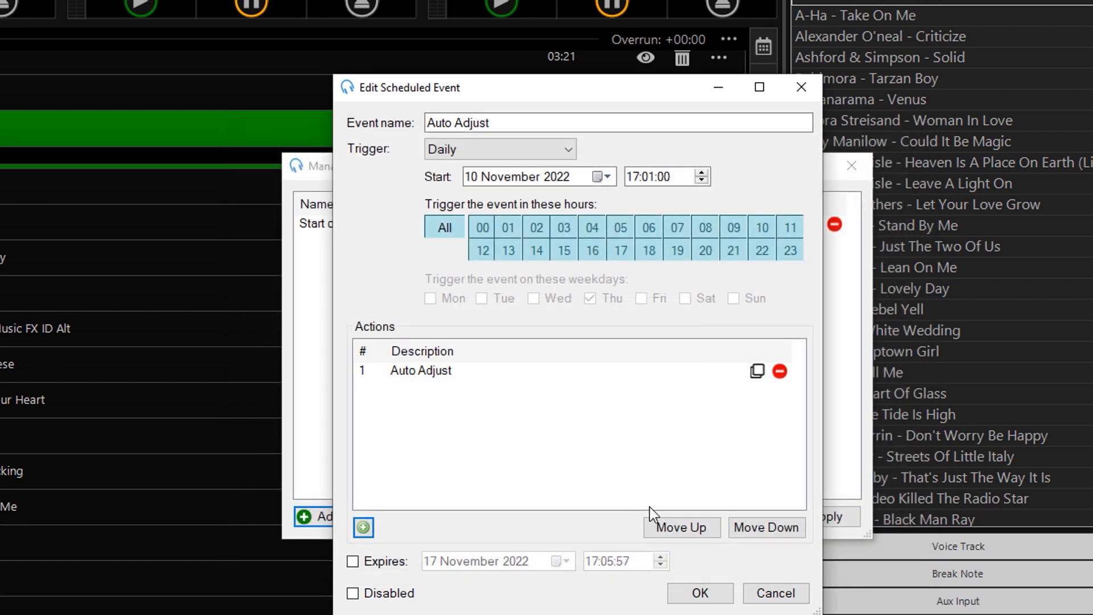
click(711, 595)
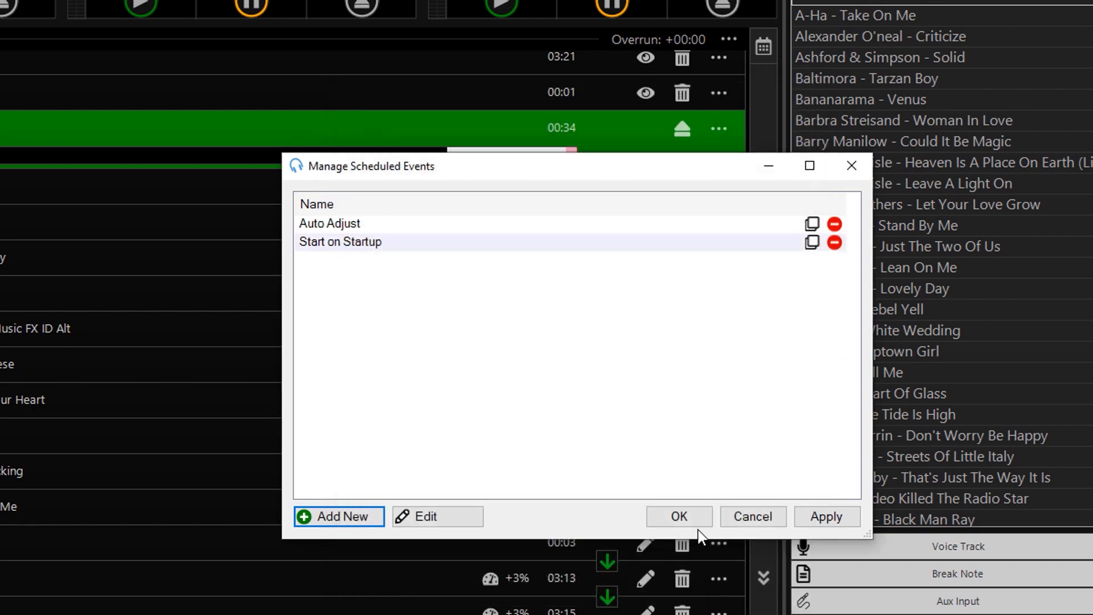
click(698, 523)
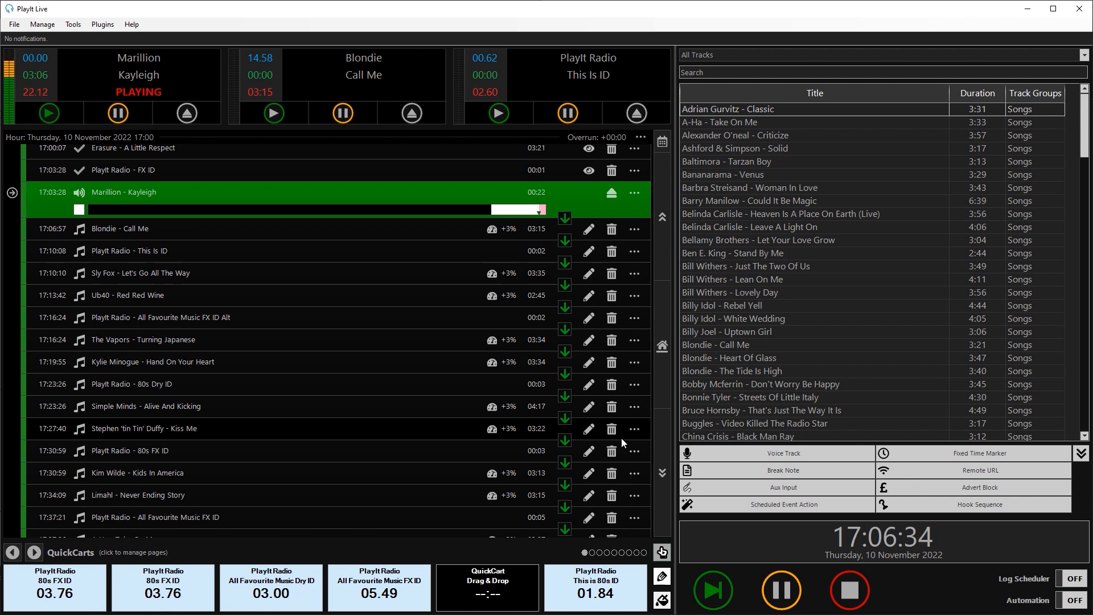
Review the song tempo and segue limits in the Auto Adjust settings and close the tool.
click(79, 26)
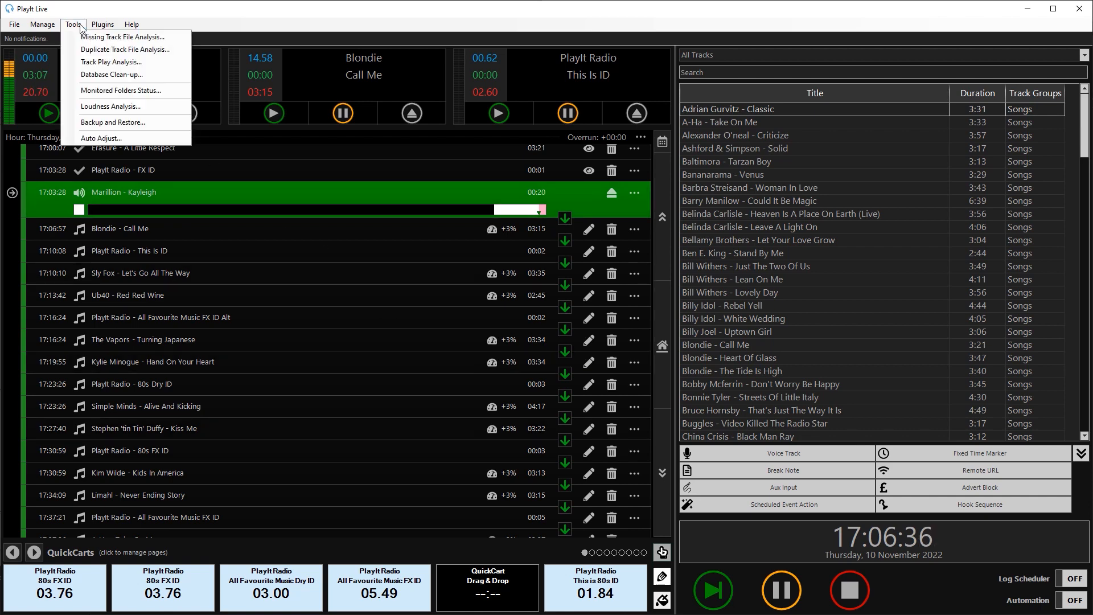
click(121, 136)
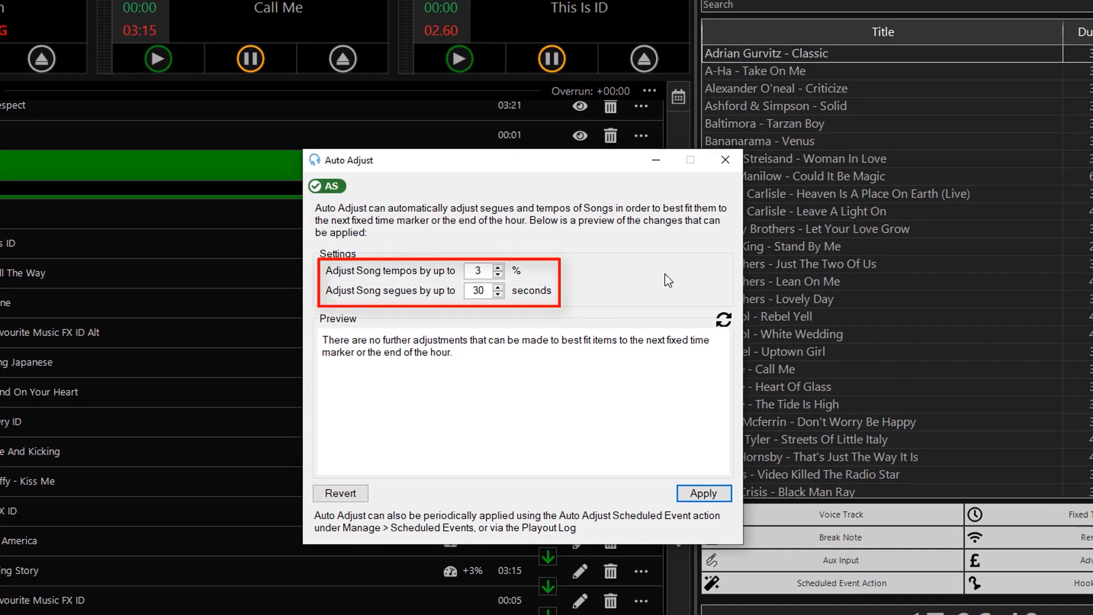
click(720, 165)
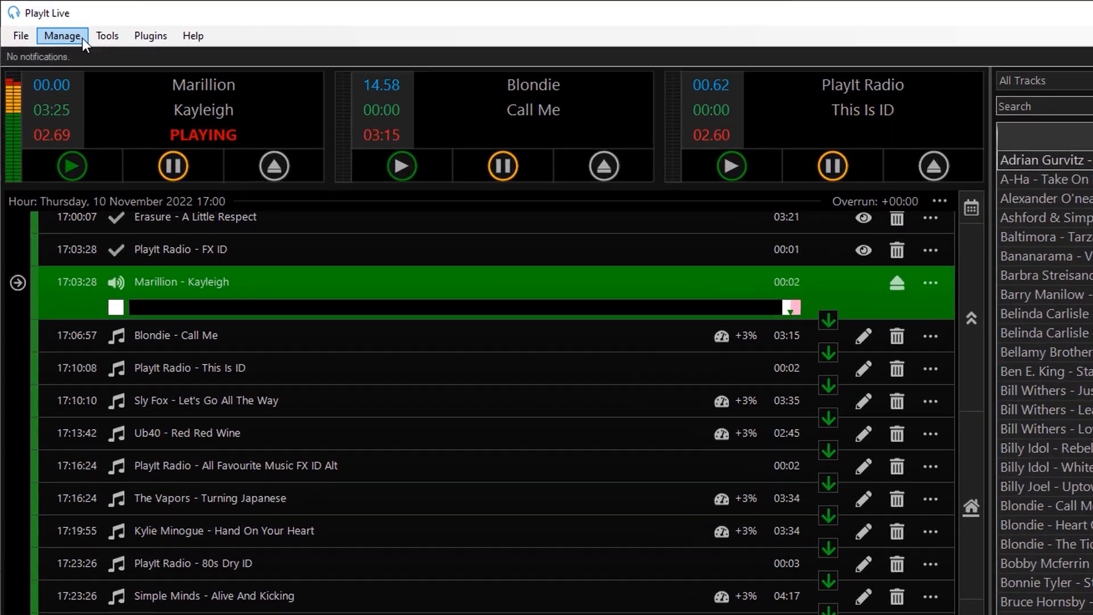
Open the Automation clock for editing and insert a new entry directly after the first Idents track group.
click(54, 25)
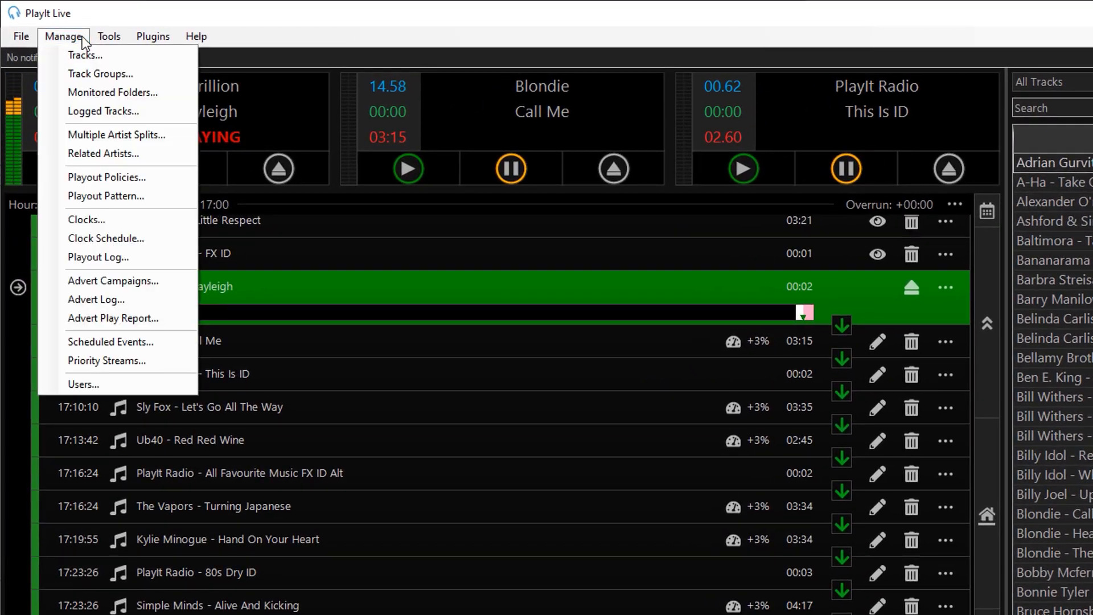
click(154, 217)
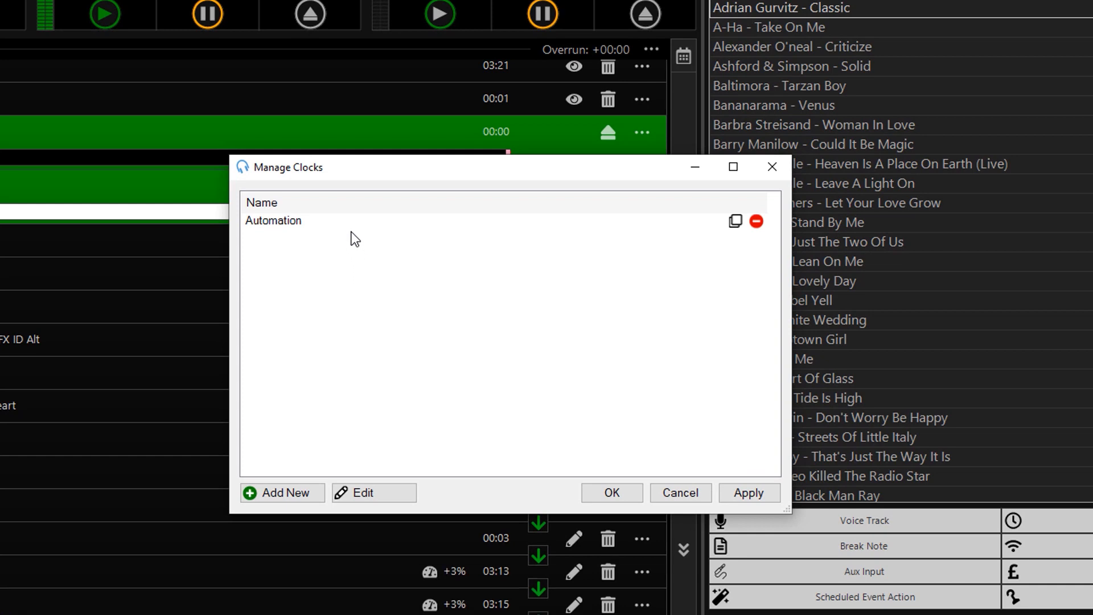
double_click(346, 226)
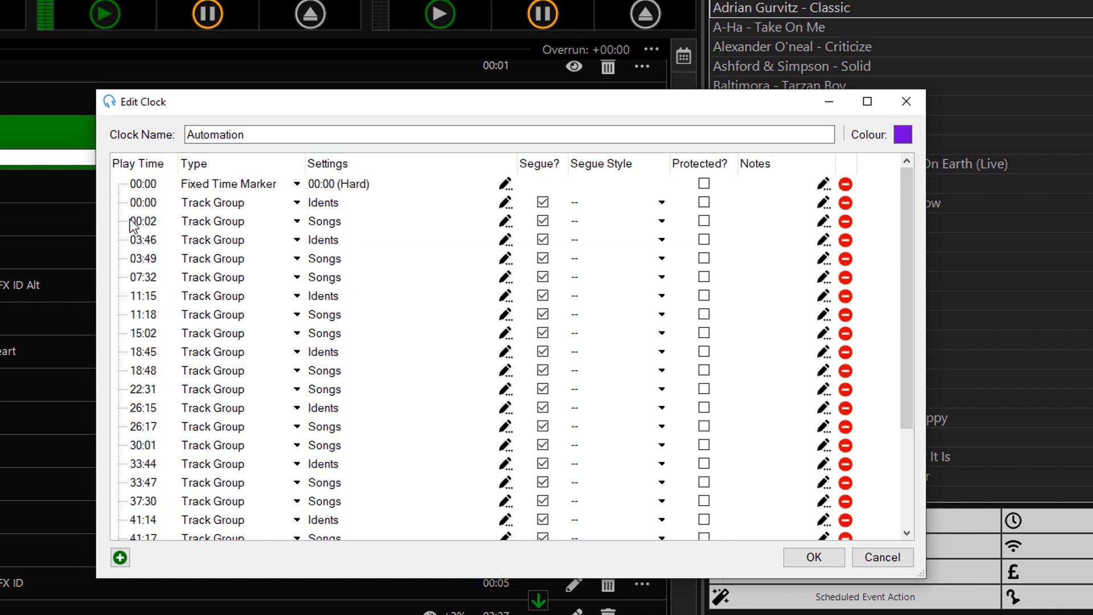
click(142, 188)
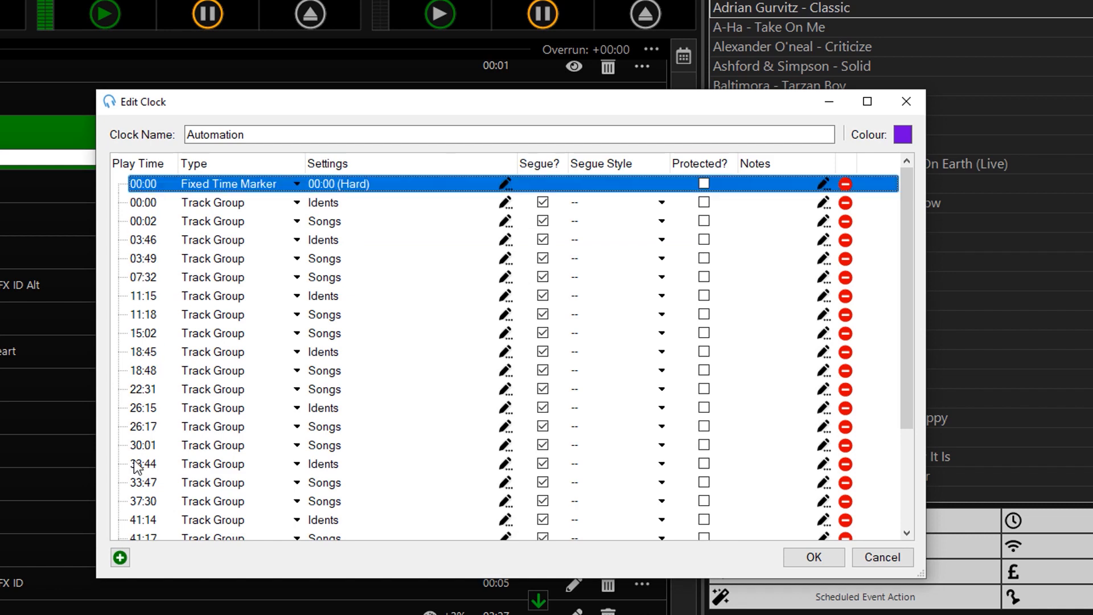
click(148, 205)
click(120, 557)
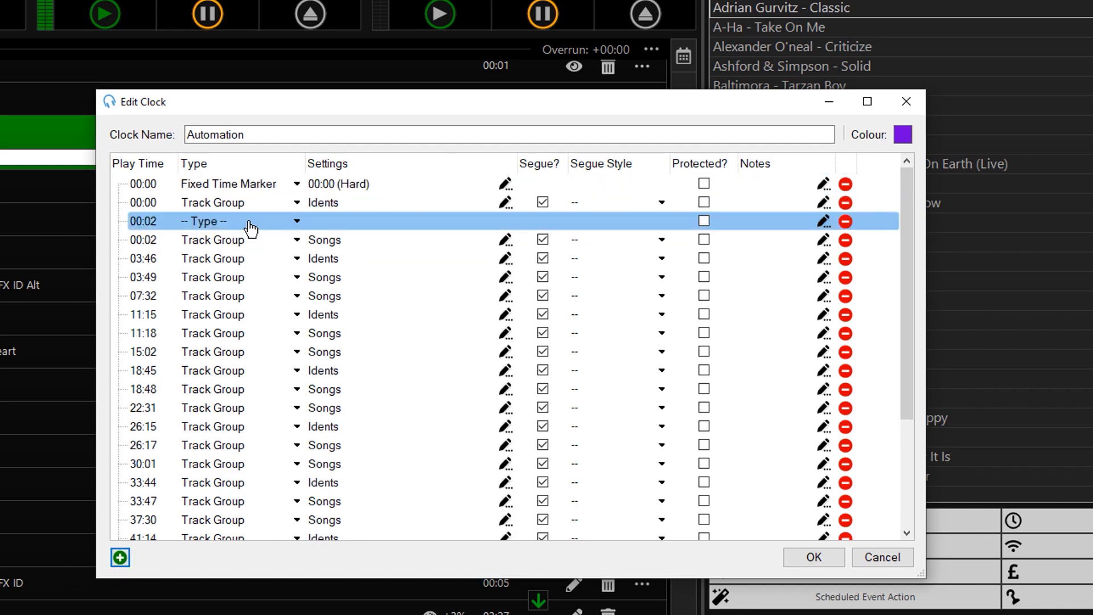
Make the new clock entry a Scheduled Event Action with the Live Assist Auto Adjust action and save the clocks.
click(249, 222)
click(283, 362)
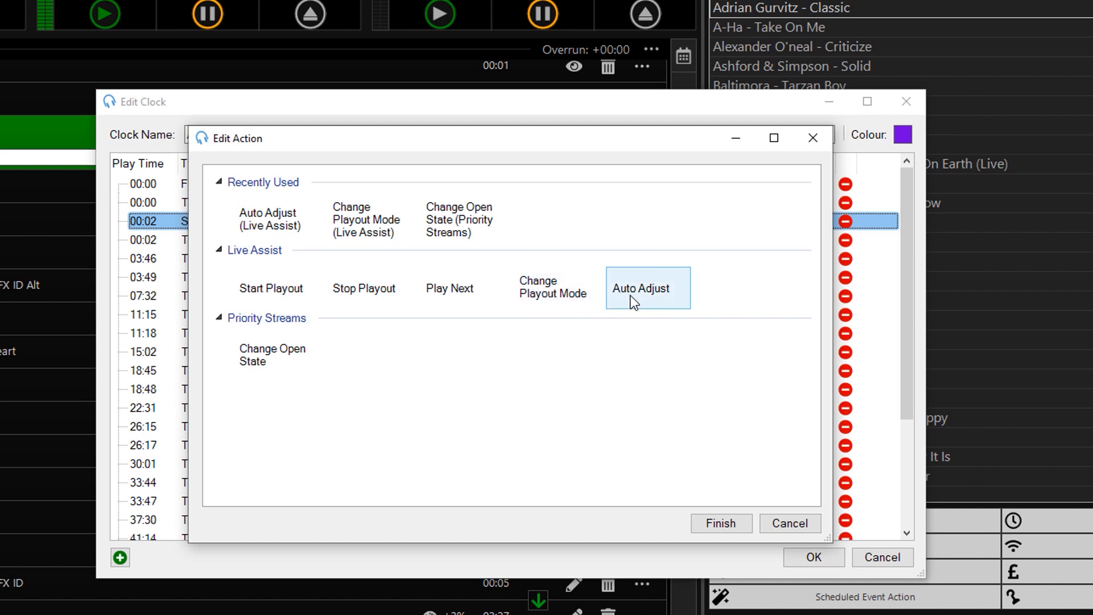
double_click(631, 295)
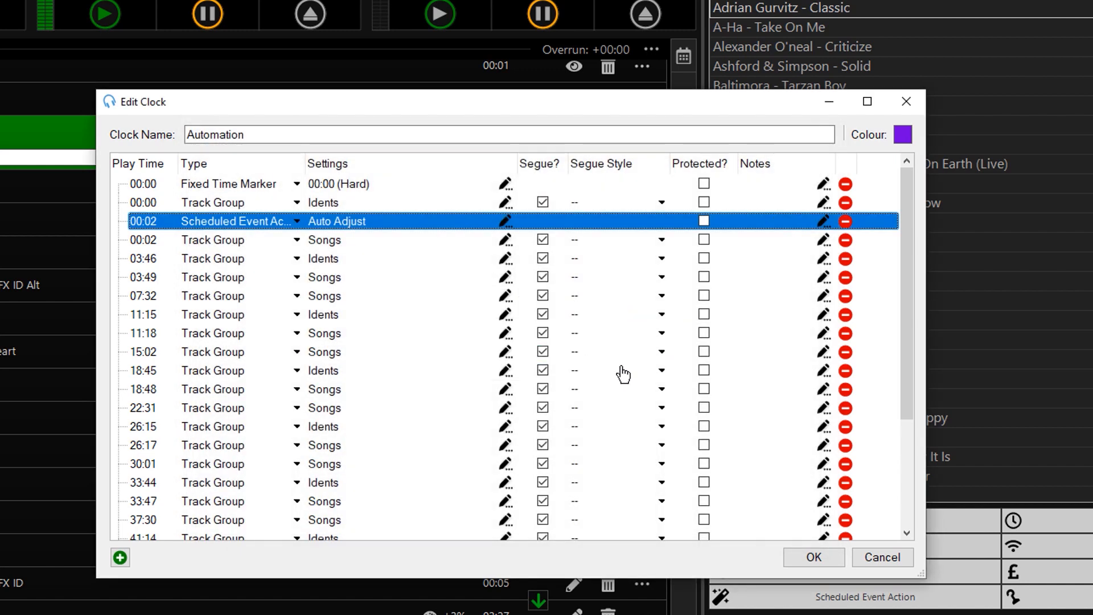
click(790, 561)
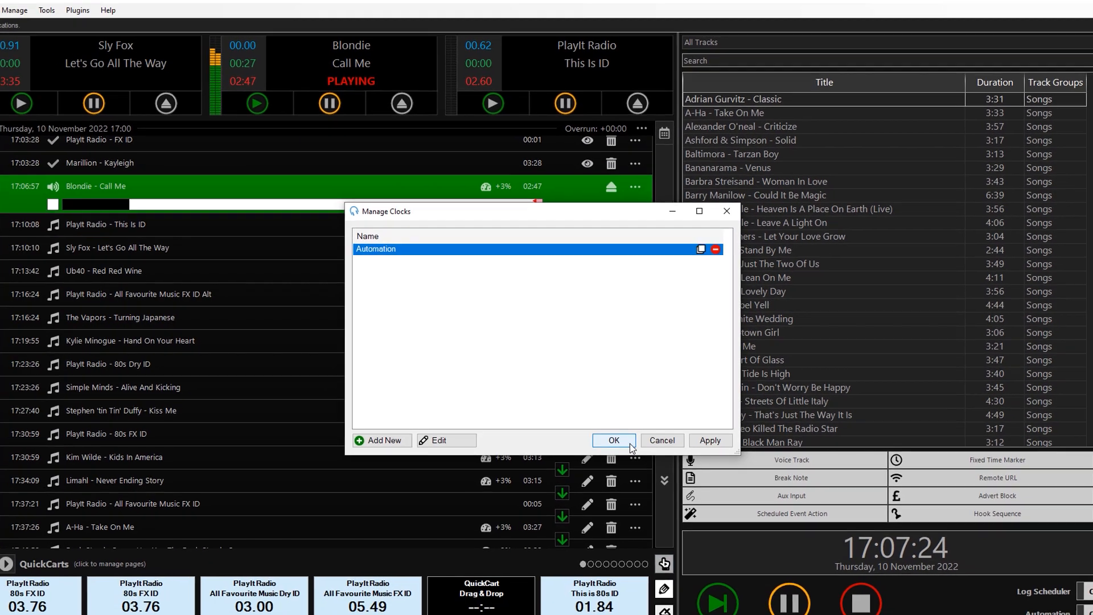
click(623, 495)
Check the weekly clock schedule to see which clock is assigned to each hour, and close it.
click(42, 24)
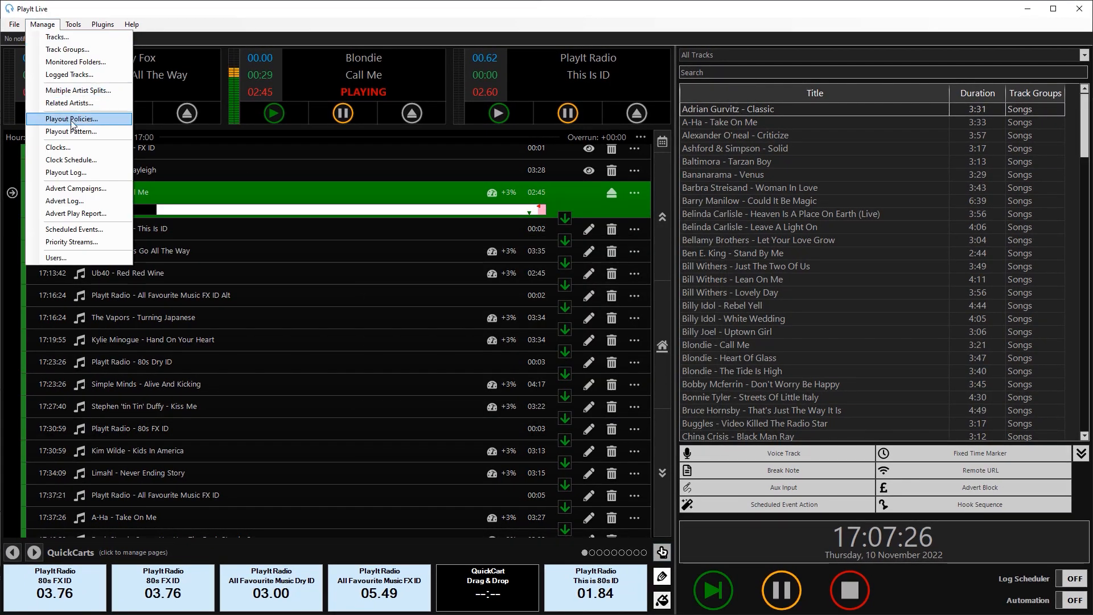
click(102, 162)
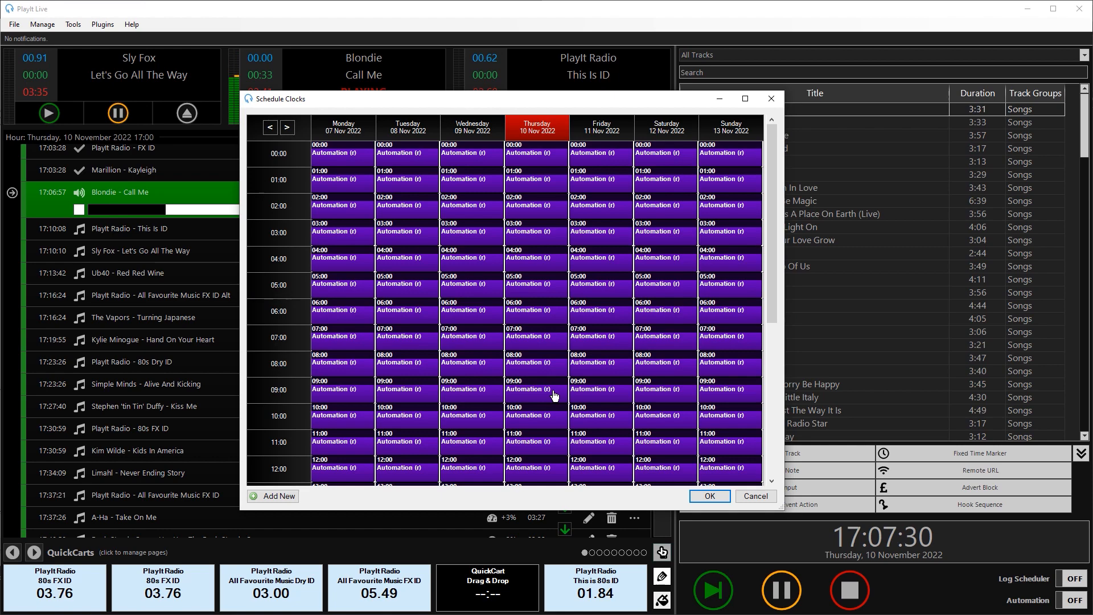
scroll(554, 396, down, 3)
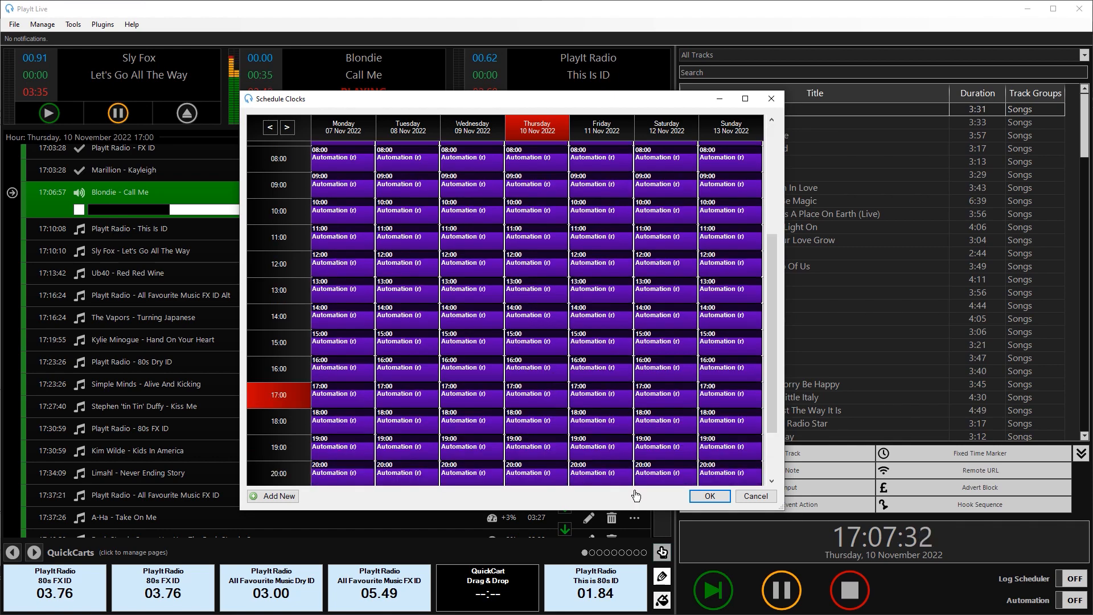
click(710, 496)
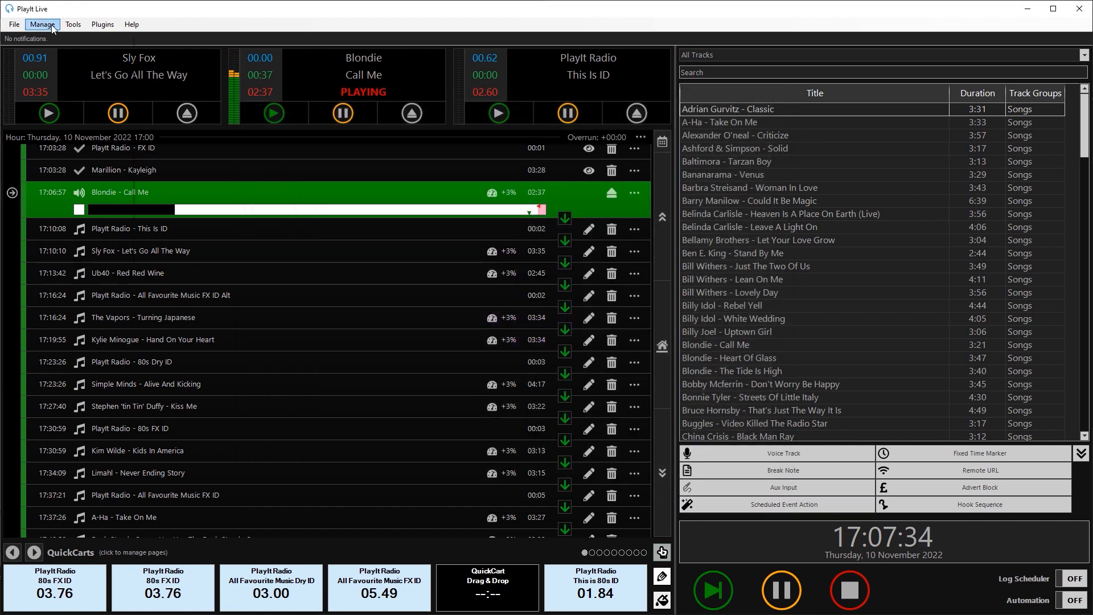
Open the playout log and set its date range to 10 November 2022, from 18:00 to 19:00.
click(51, 25)
click(107, 172)
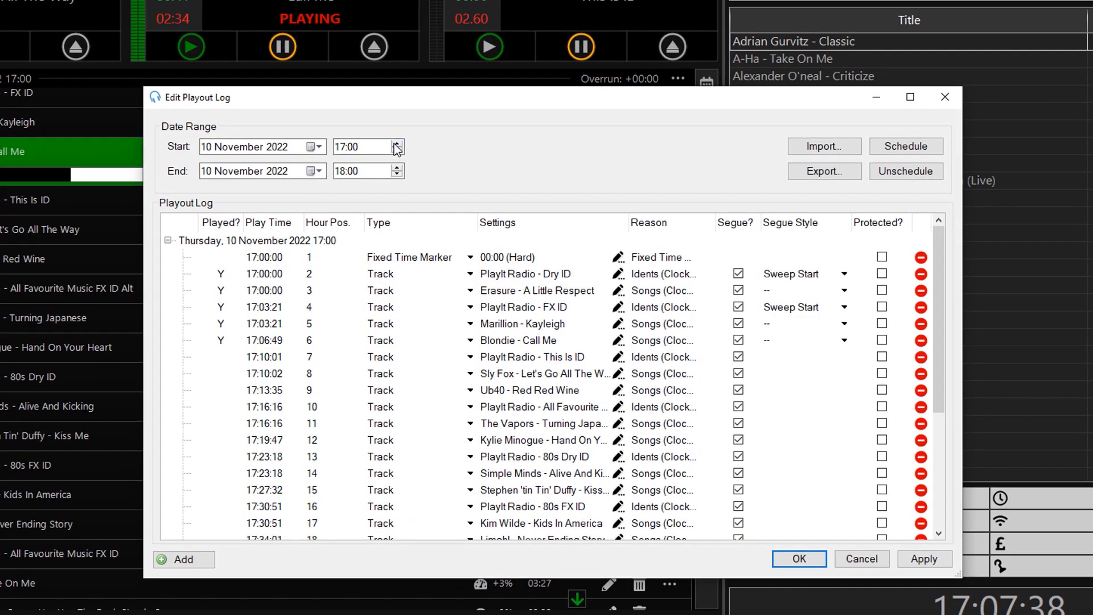
click(424, 179)
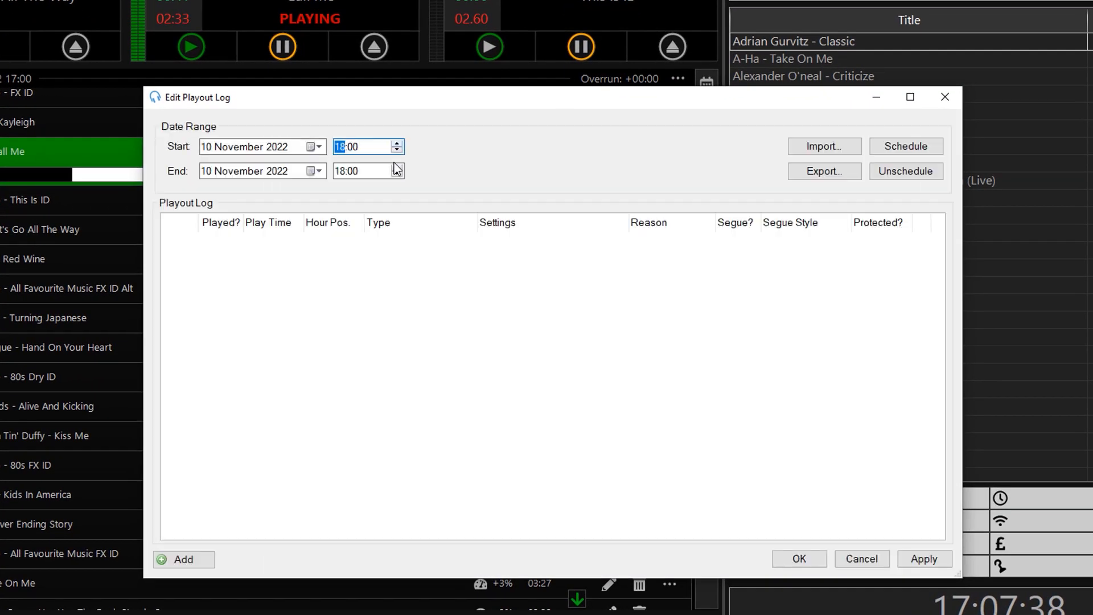
click(396, 167)
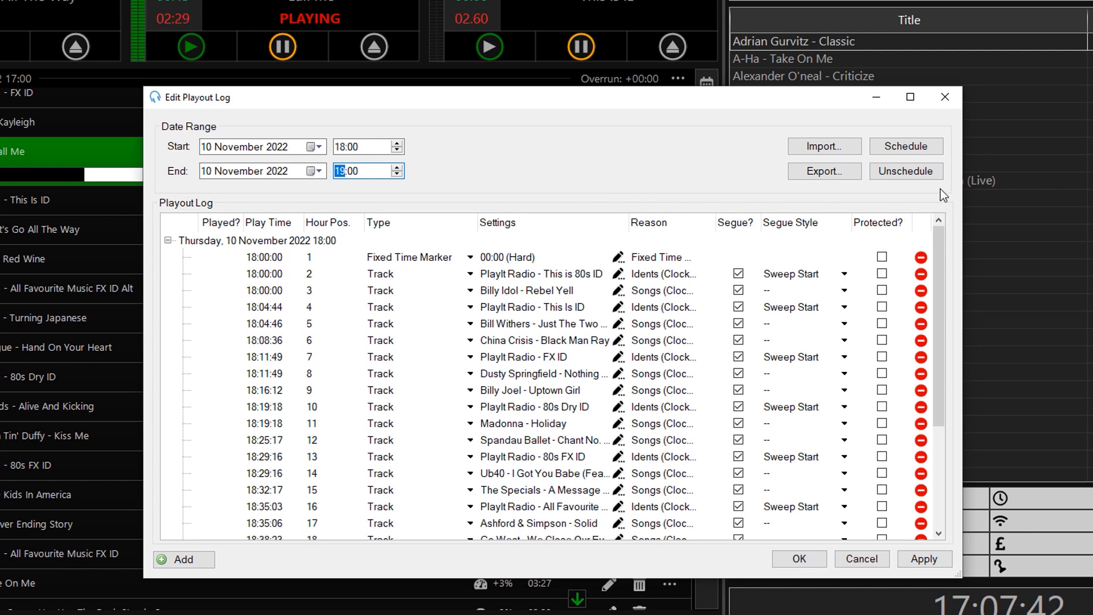
Unschedule the 18:00 hour, schedule it again from the updated clock, and save the playout log.
click(930, 176)
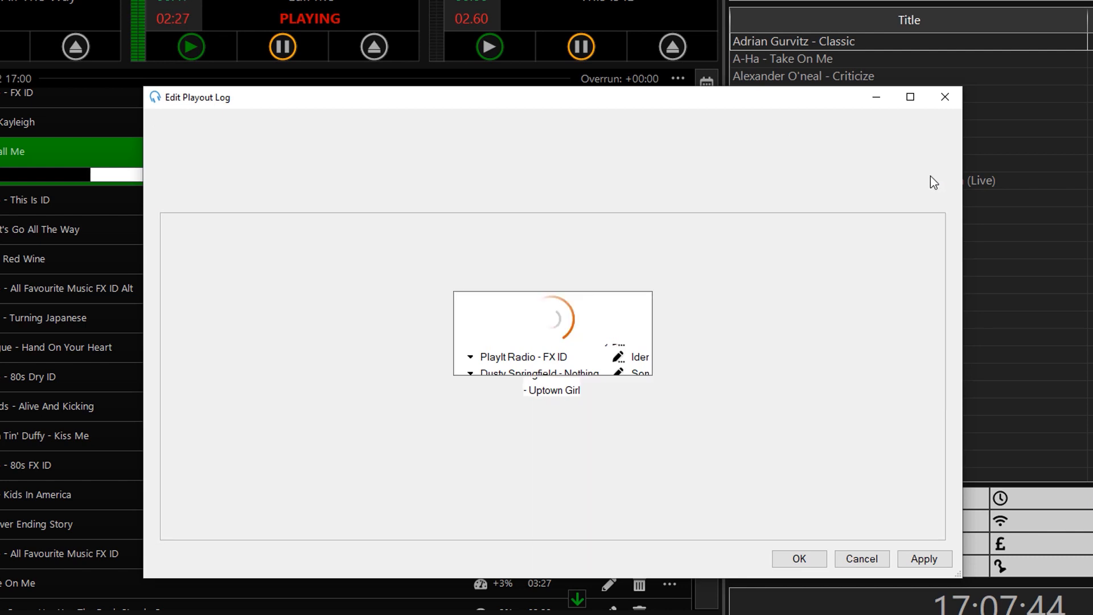
click(931, 148)
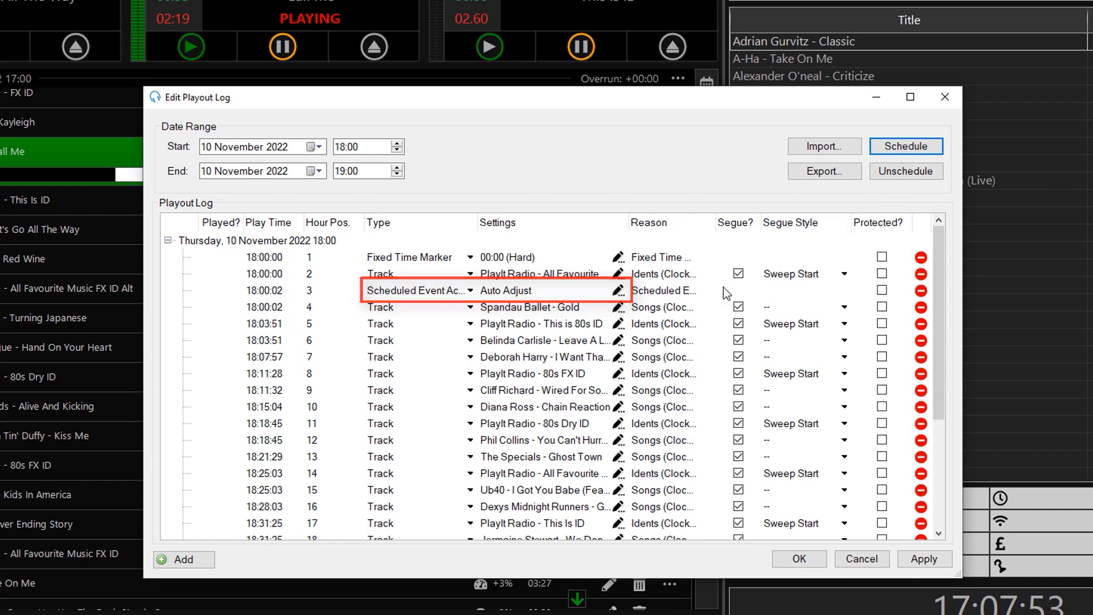
click(800, 559)
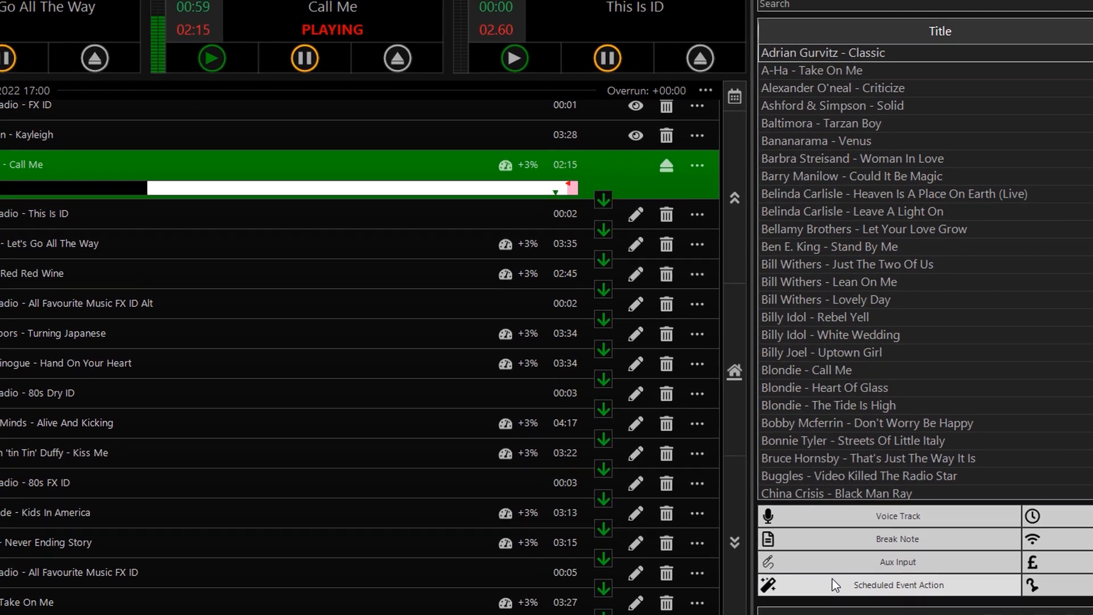